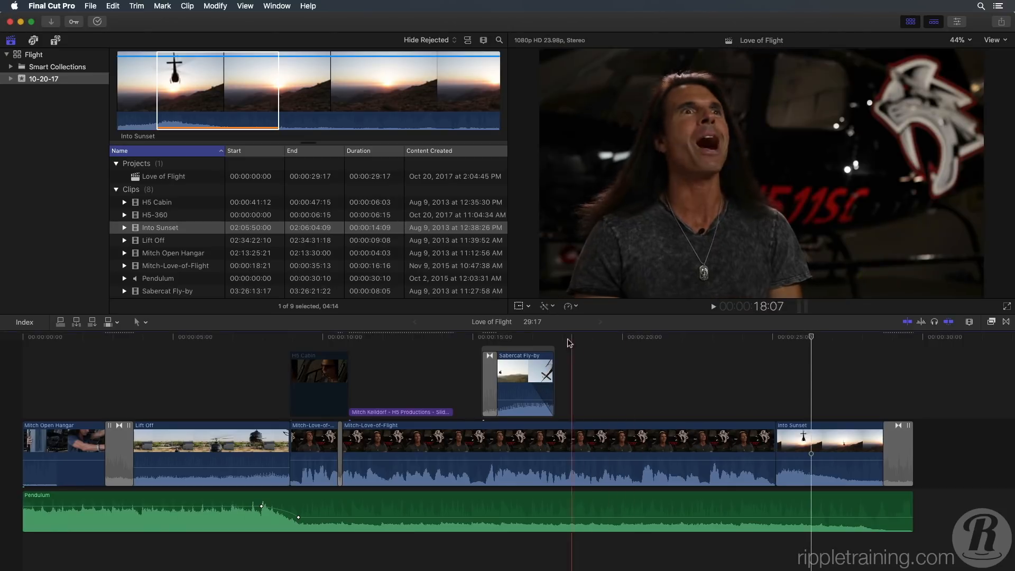
Step: Apply the Artifacts effect from the Effects browser to the Sabercat Fly-by clip
click(526, 342)
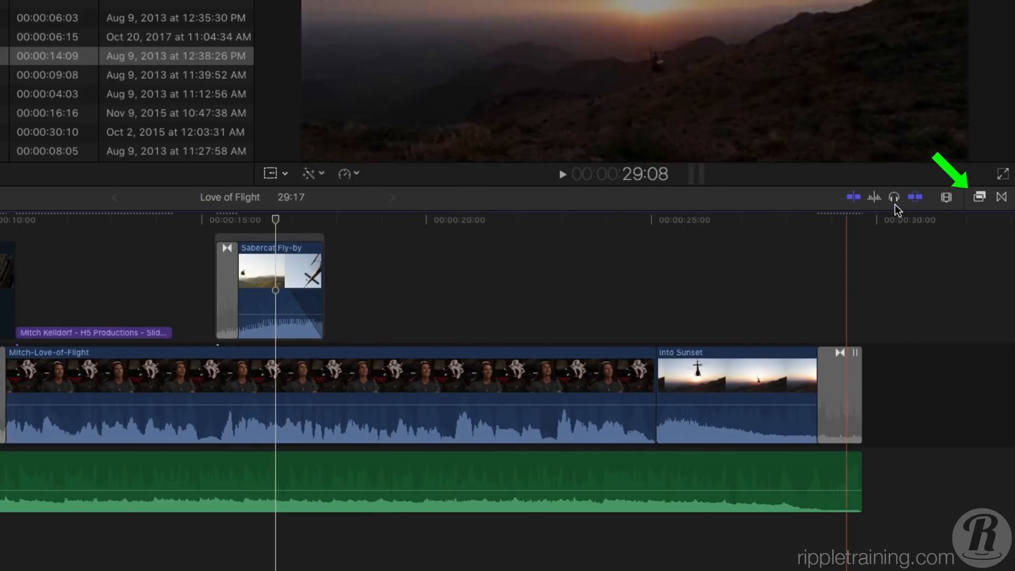
click(980, 198)
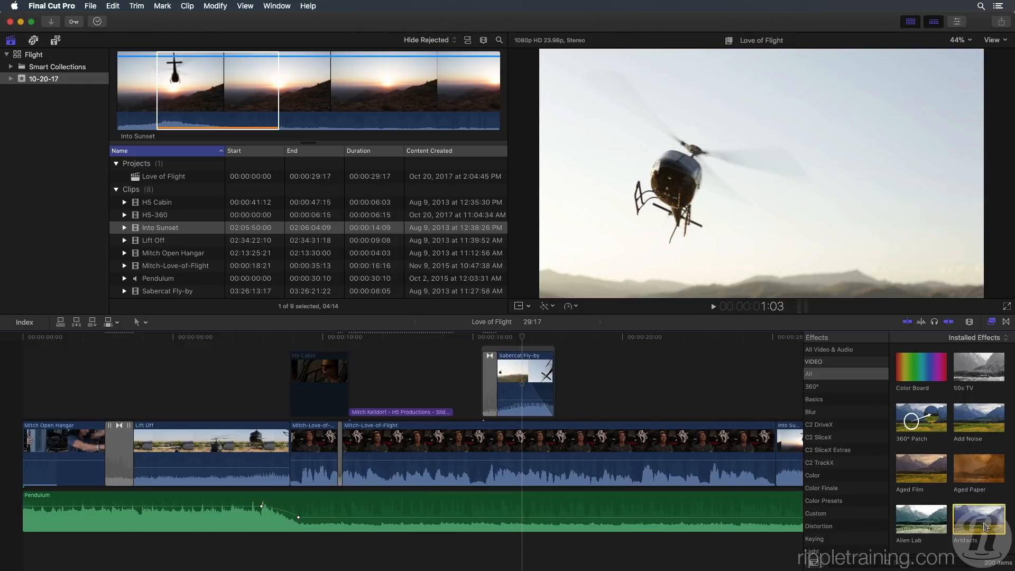
drag(985, 527, 531, 378)
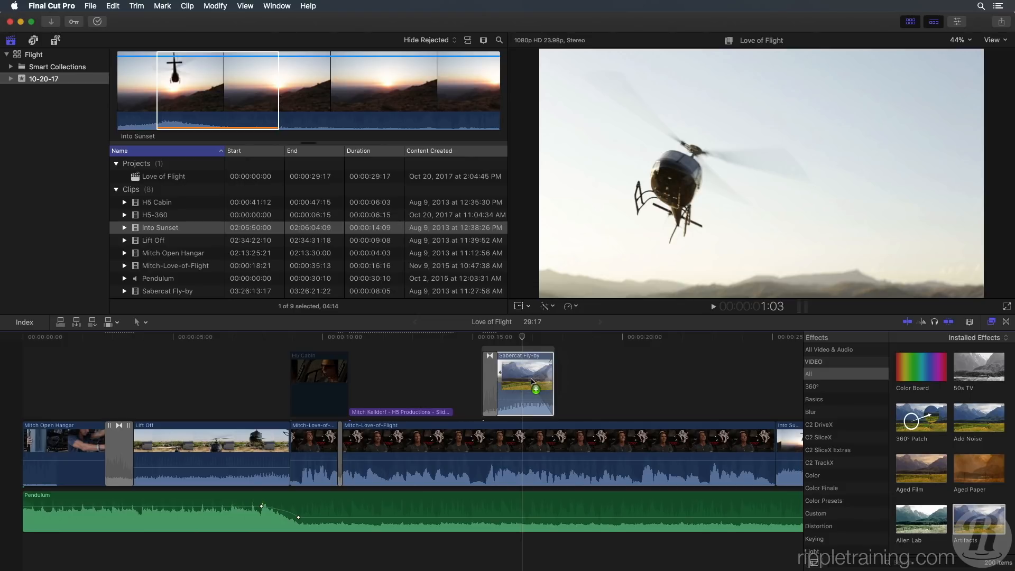
drag(531, 379, 531, 380)
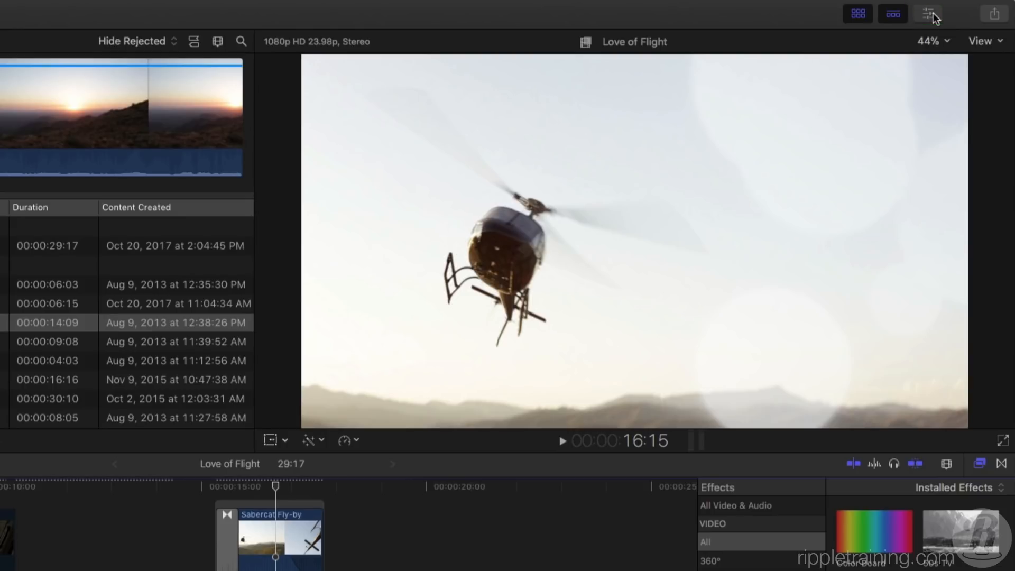
Step: Set Artifacts Position to Left and Opacity to 30% in the Inspector
click(928, 14)
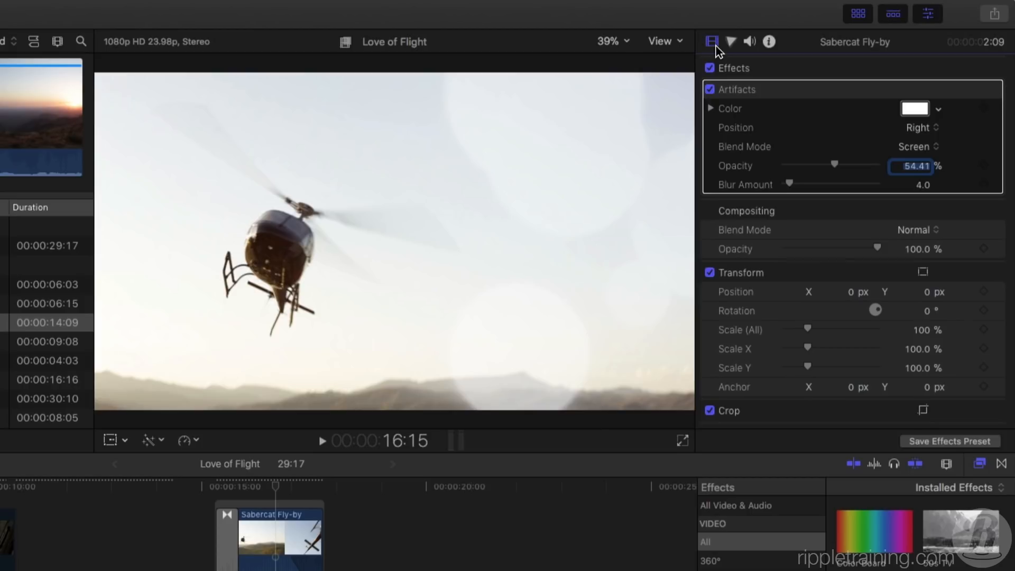
mouse_move(794, 128)
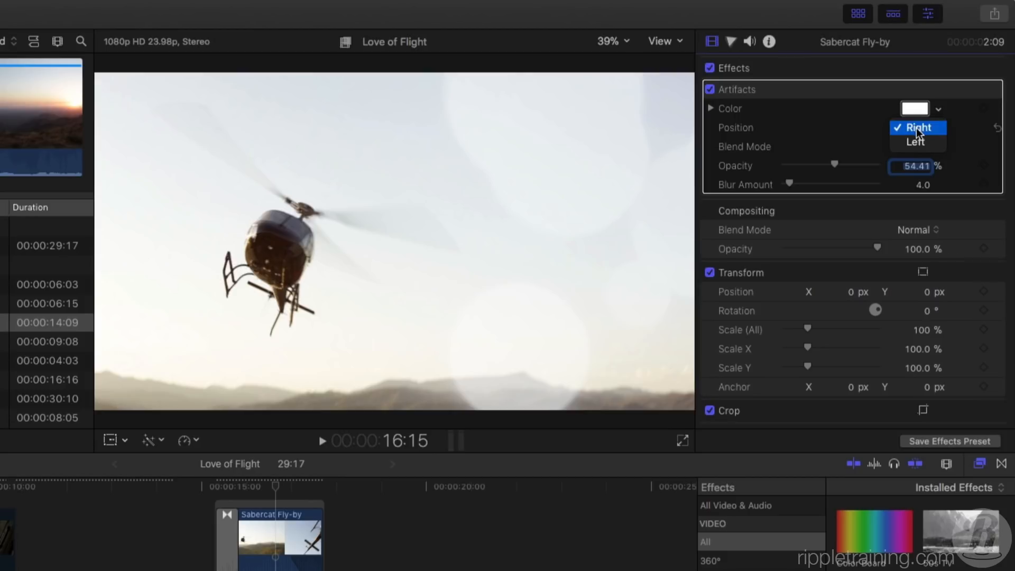
click(917, 142)
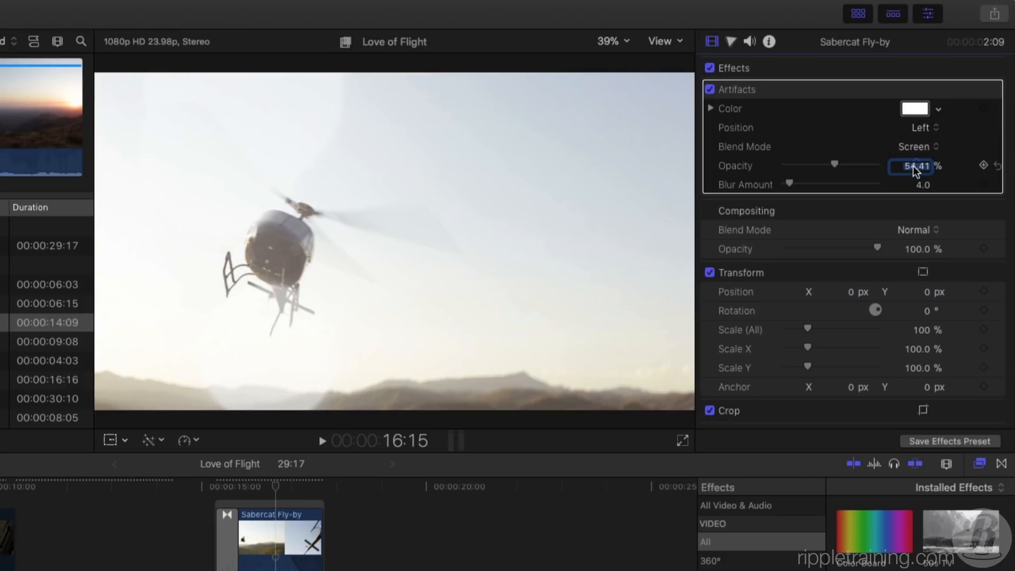
text(30)
key(Return)
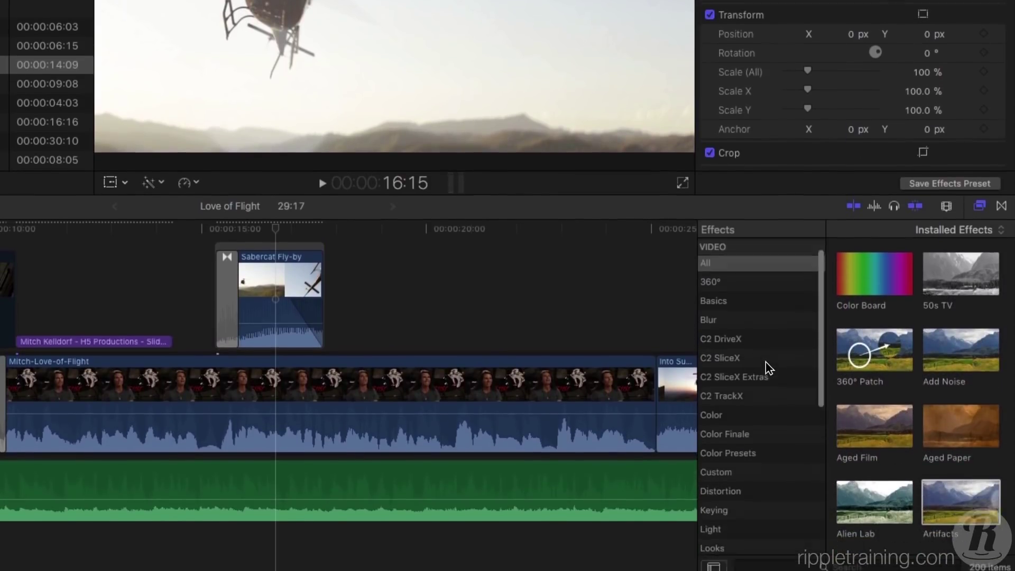
scroll(766, 357, down, 3)
scroll(766, 359, down, 2)
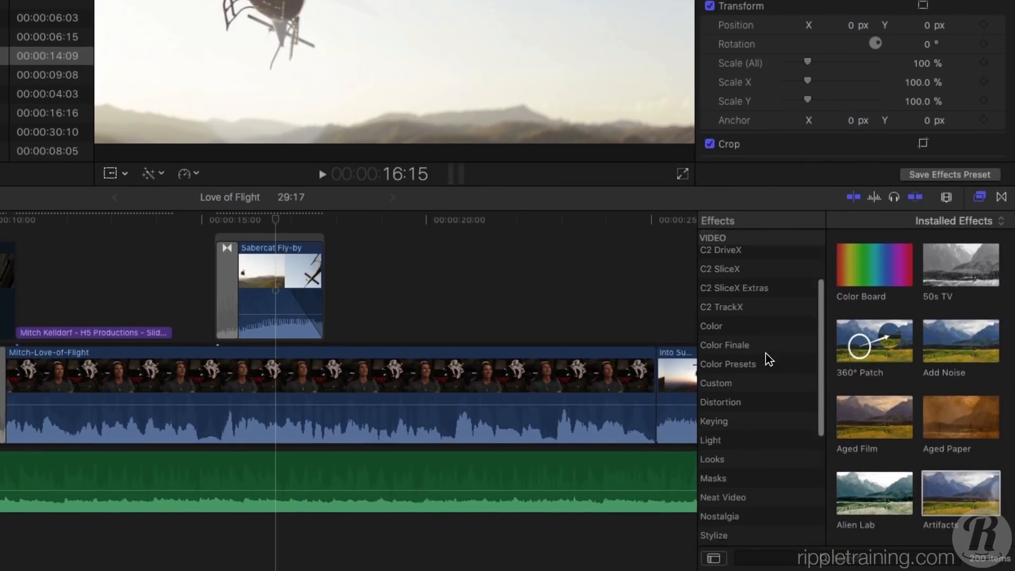
scroll(766, 359, down, 3)
Step: Add the Photo Recall effect from the Stylize category to Sabercat Fly-by
click(752, 460)
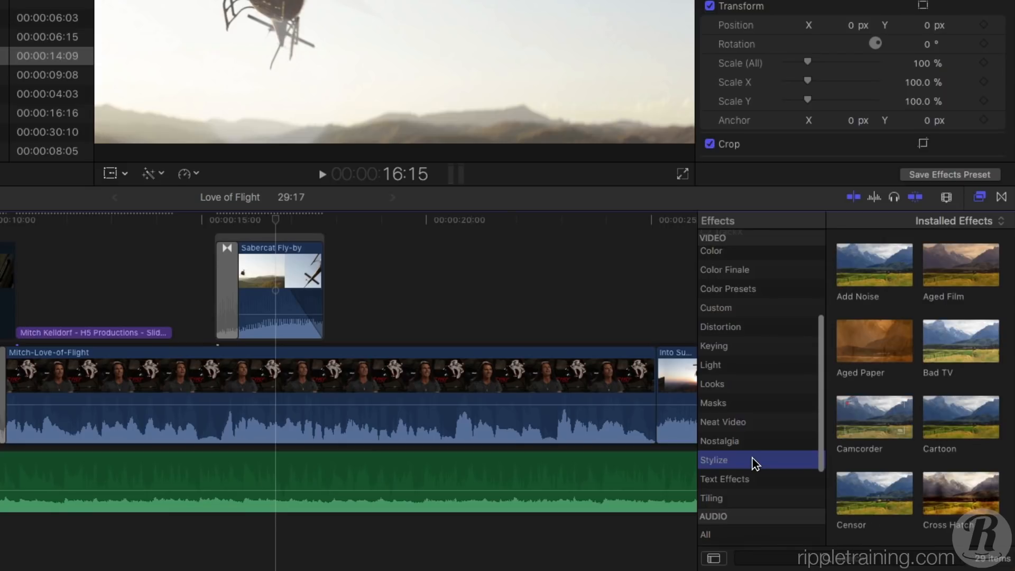
scroll(995, 373, down, 3)
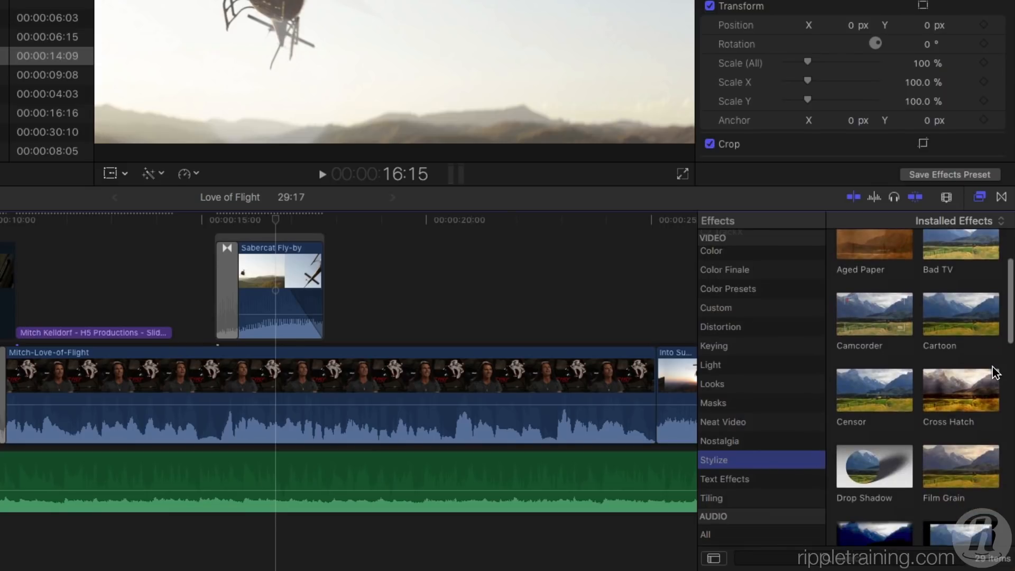
scroll(996, 373, down, 2)
scroll(996, 373, down, 2)
scroll(996, 373, down, 2)
scroll(996, 373, down, 1)
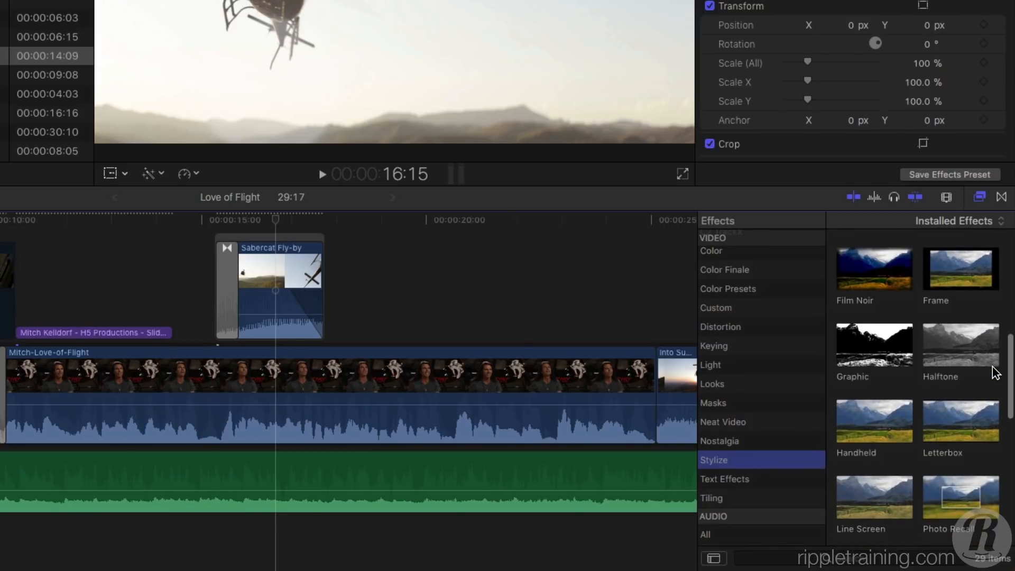
scroll(993, 373, down, 2)
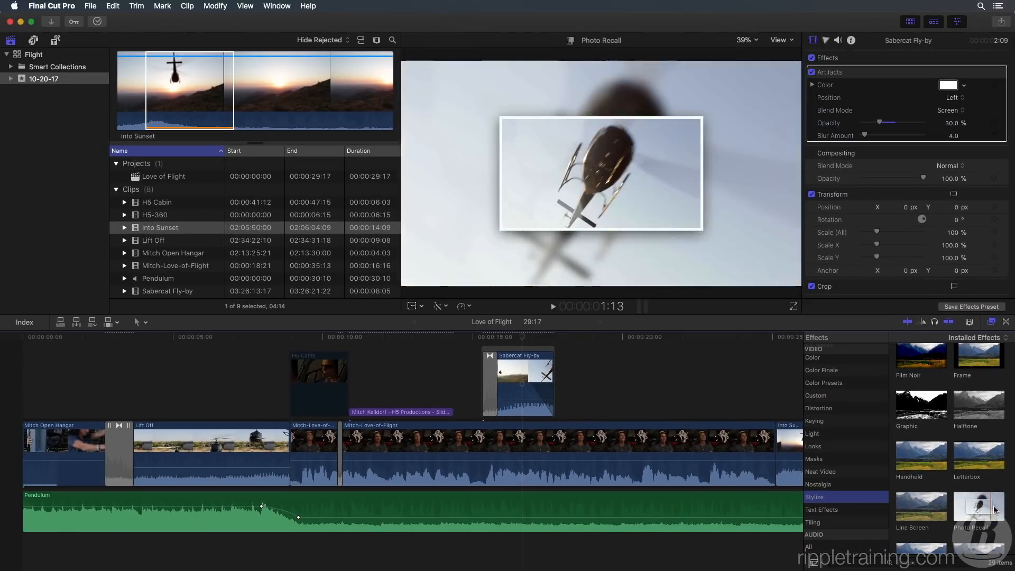
mouse_move(996, 510)
mouse_down()
mouse_move(605, 366)
mouse_move(526, 373)
mouse_up()
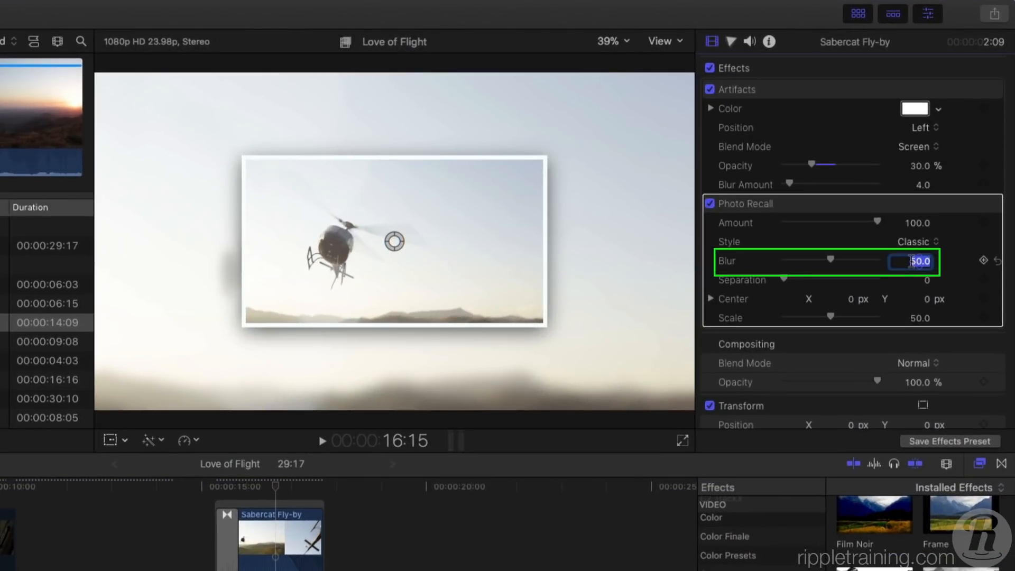
text(80)
Step: Set Photo Recall Blur to 80, Separation to 100 and Scale to 75
key(Return)
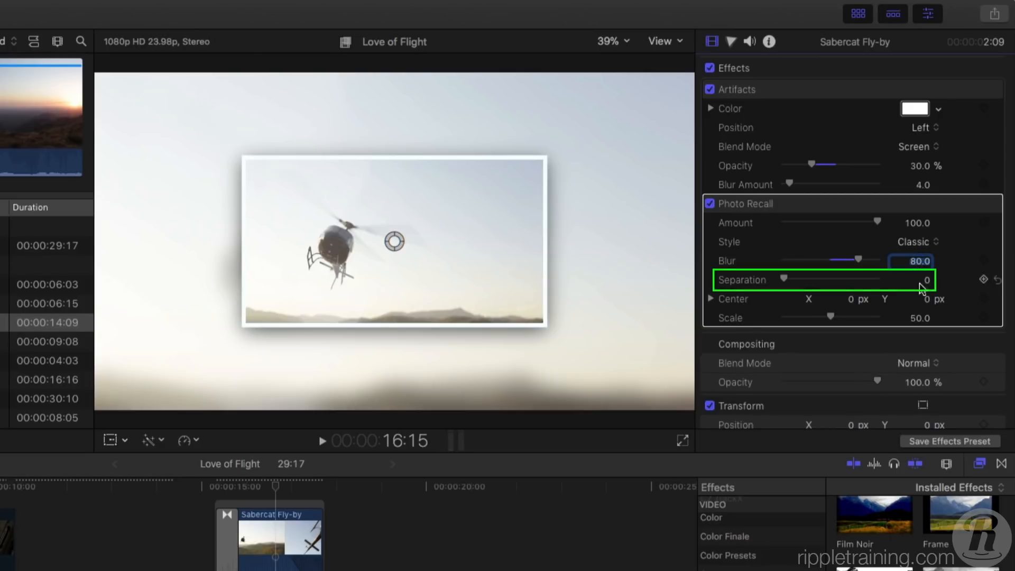
click(922, 280)
text(10)
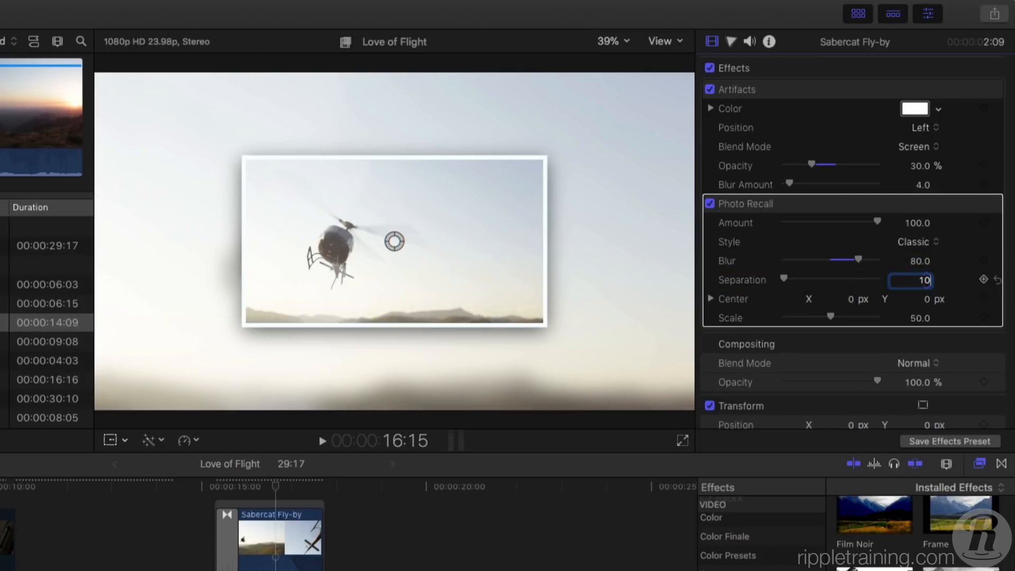
text(0.0)
key(Return)
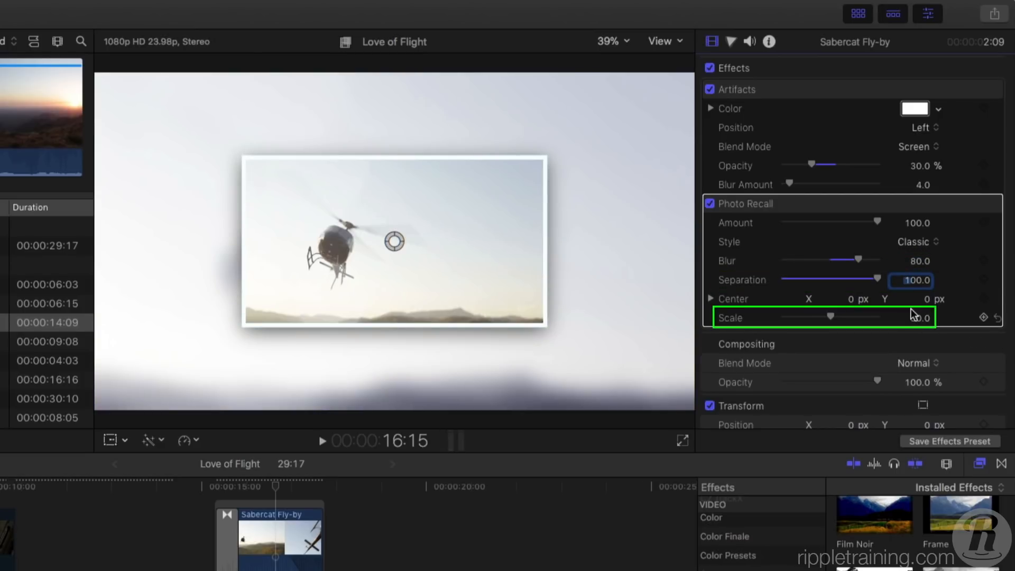
click(918, 317)
text(75)
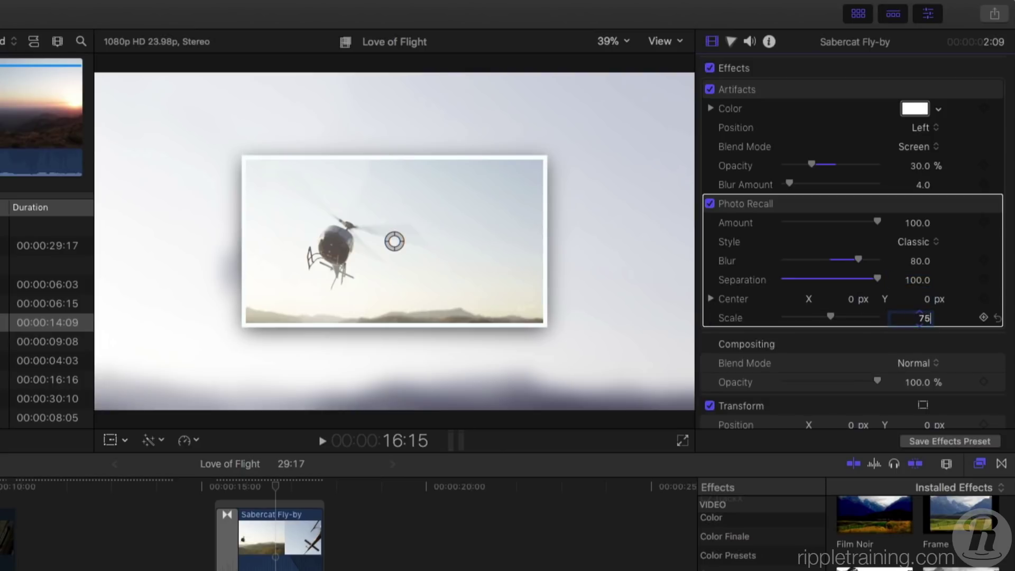
text(5.0)
key(Return)
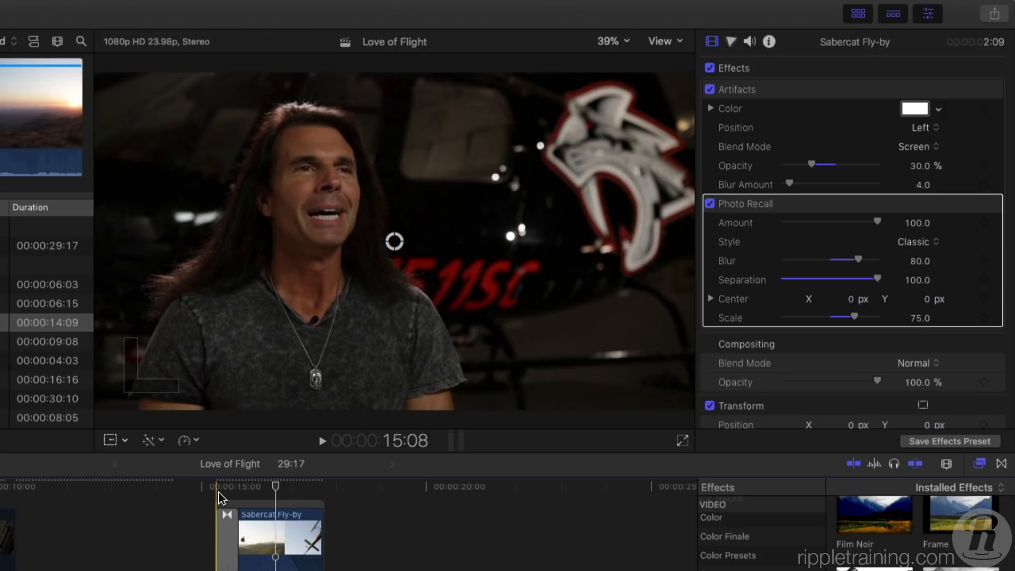
Step: Play back the project to review the effects, then park the playhead in Lift Off
key(space)
key(c)
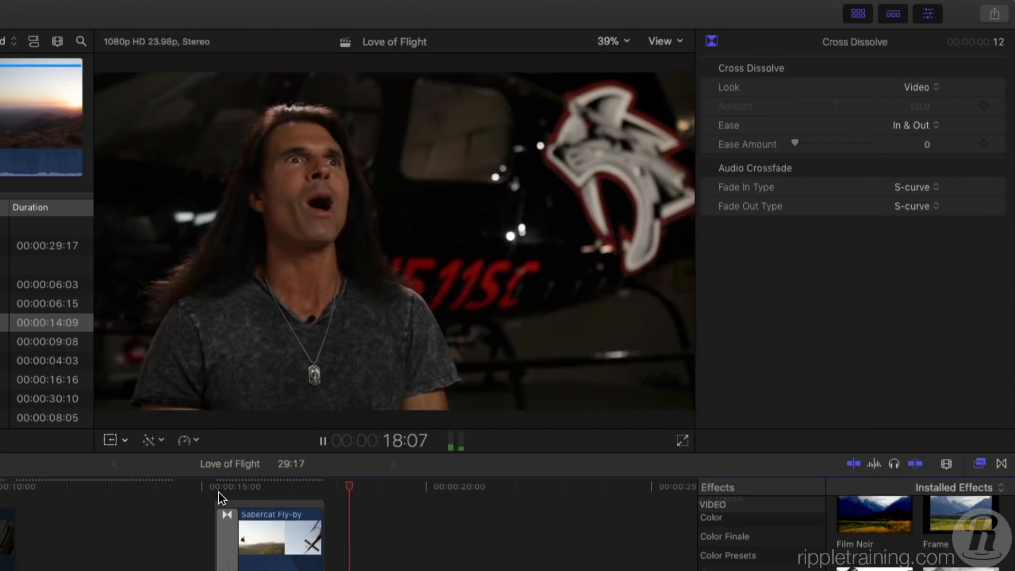
key(space)
key(c)
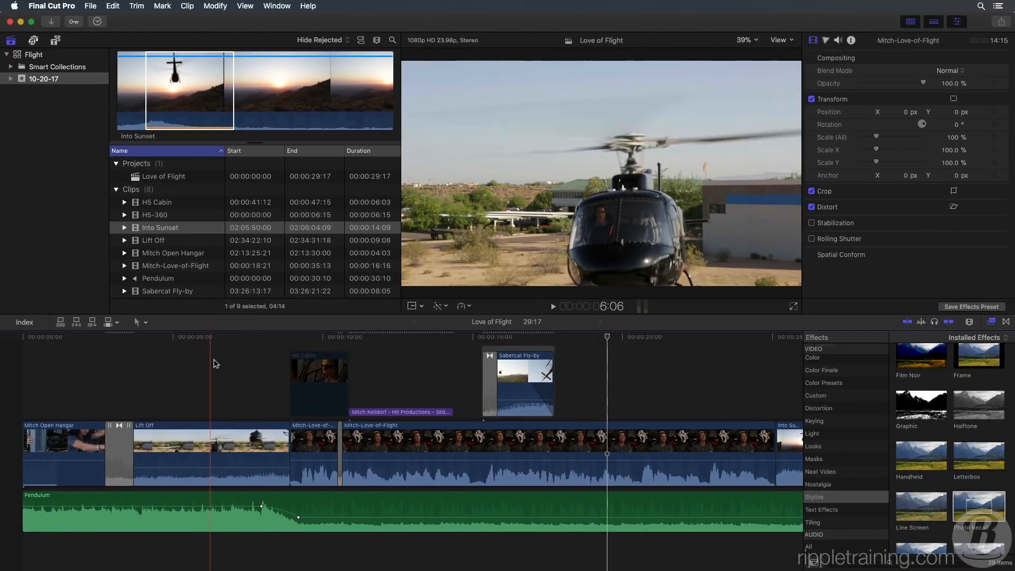
click(214, 364)
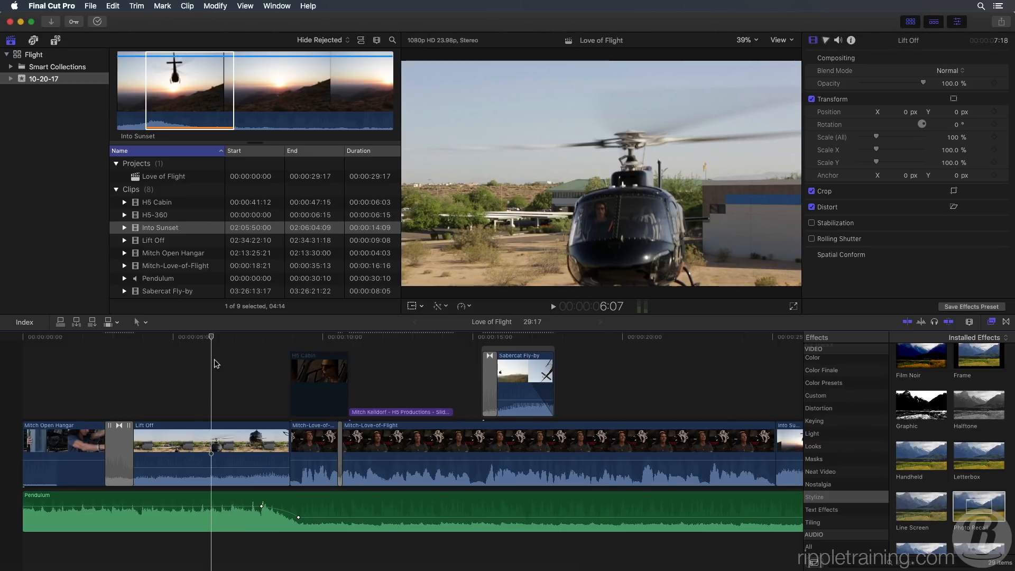
Step: Copy Sabercat Fly-by's attributes and open Paste Attributes for Lift Off with only Artifacts chosen
click(527, 369)
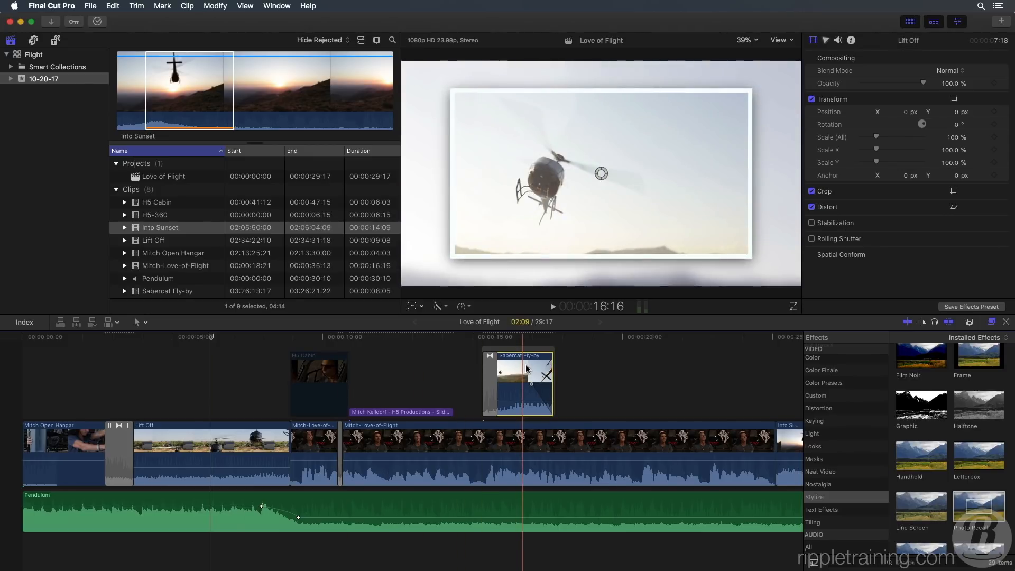
key(super+c)
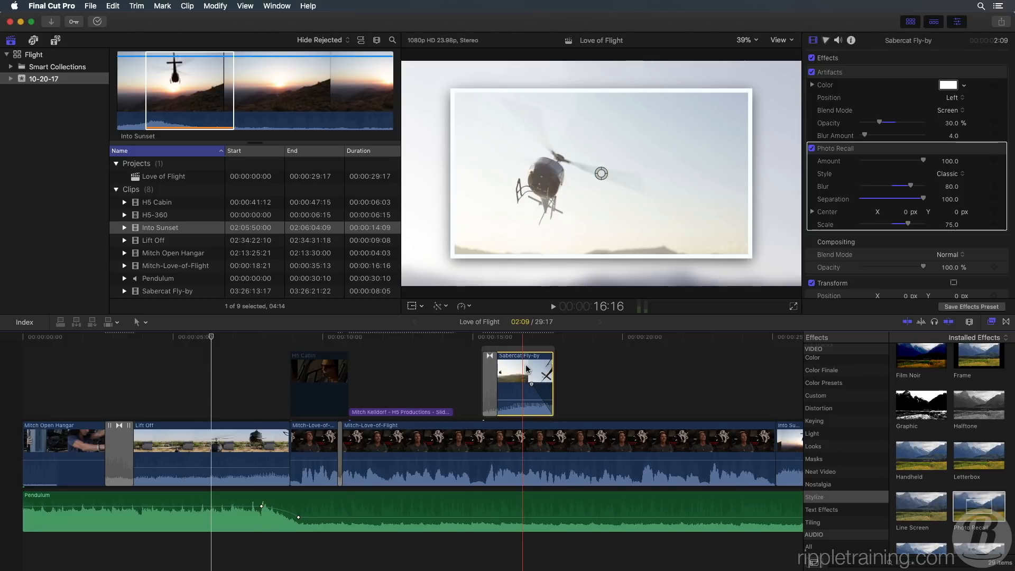
click(222, 436)
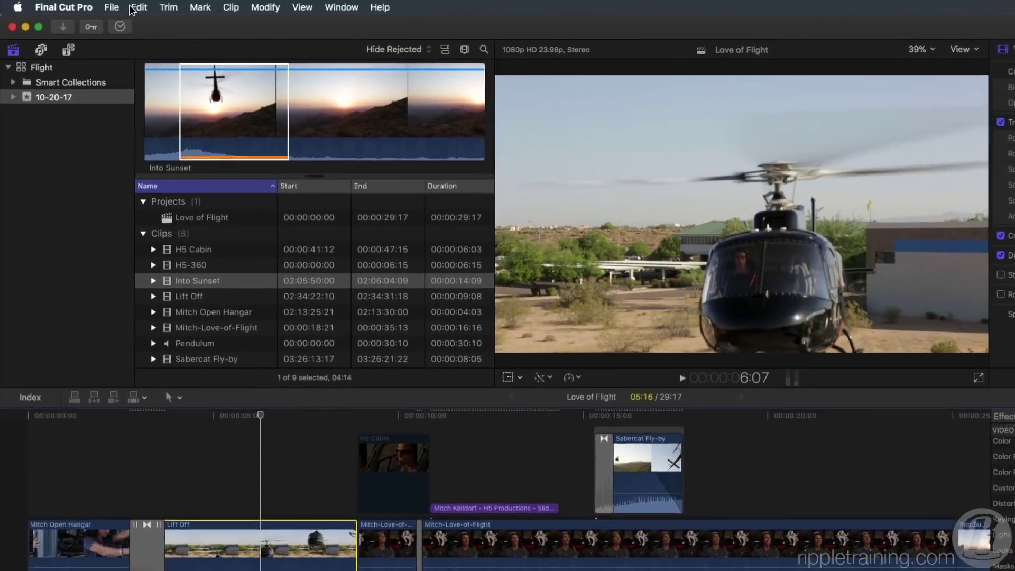
click(113, 5)
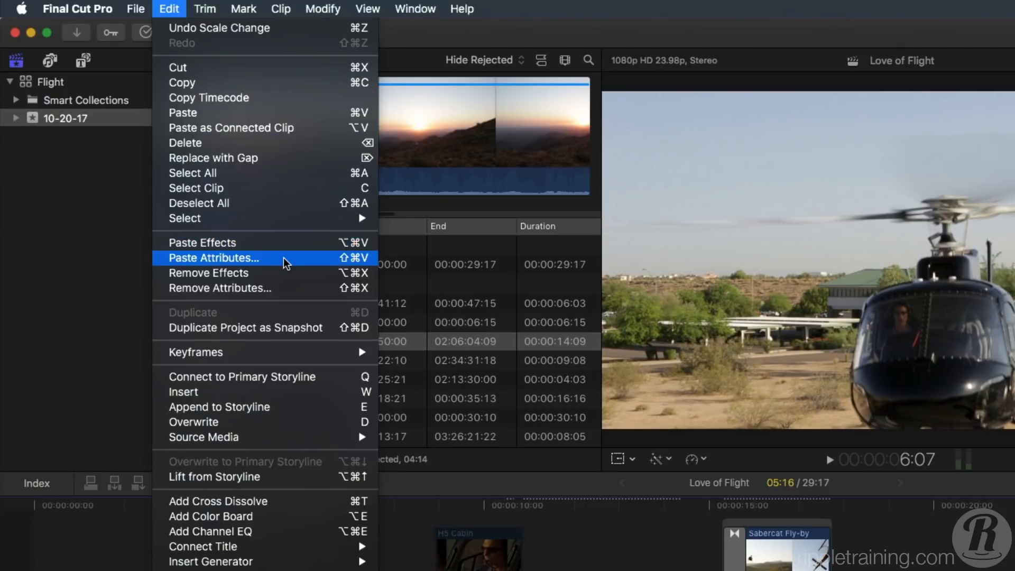
click(283, 257)
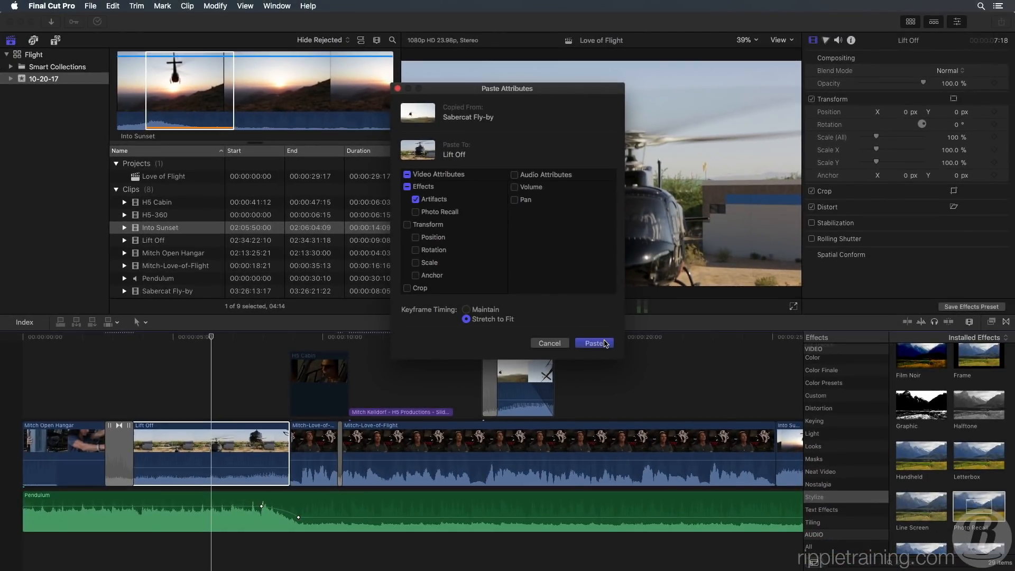
Step: Paste Artifacts onto Lift Off and add the Streaks effect from the Light category
click(605, 343)
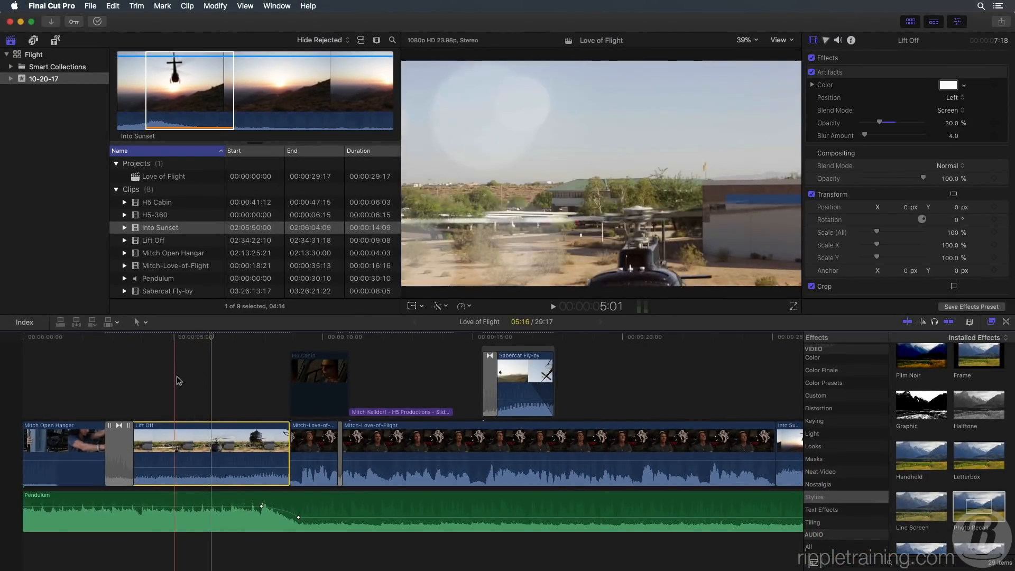
click(220, 372)
click(216, 434)
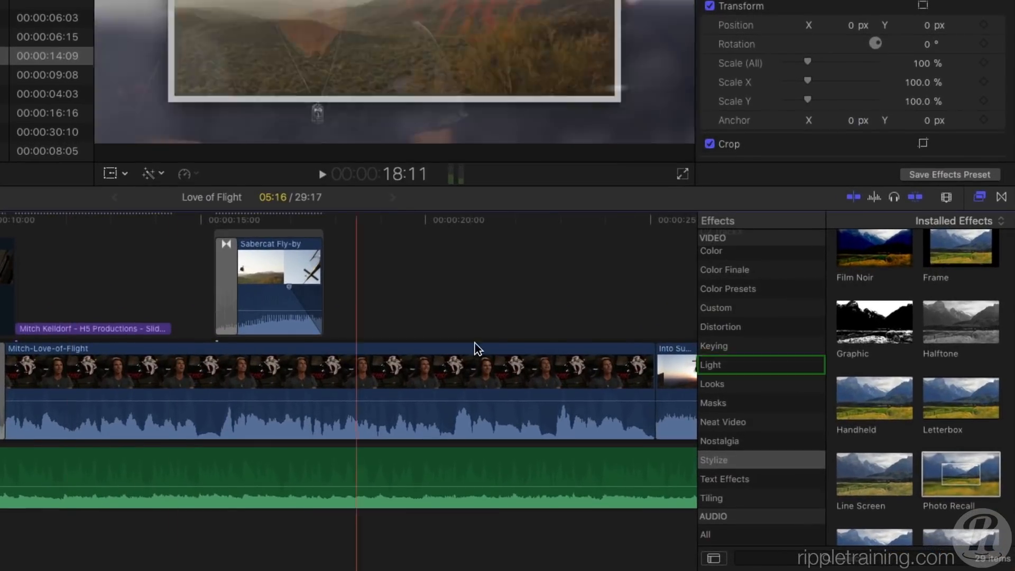
click(756, 366)
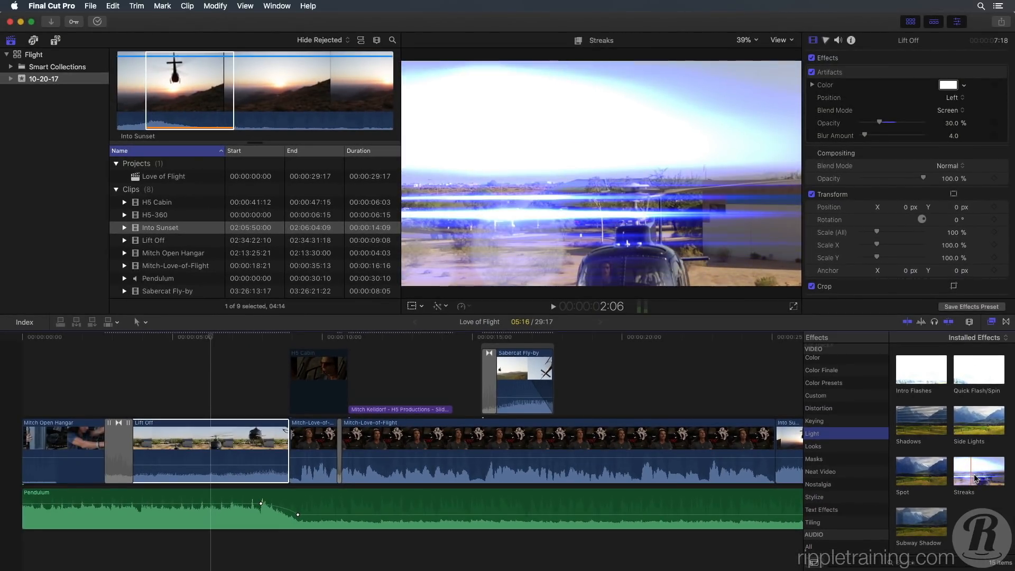
double_click(981, 474)
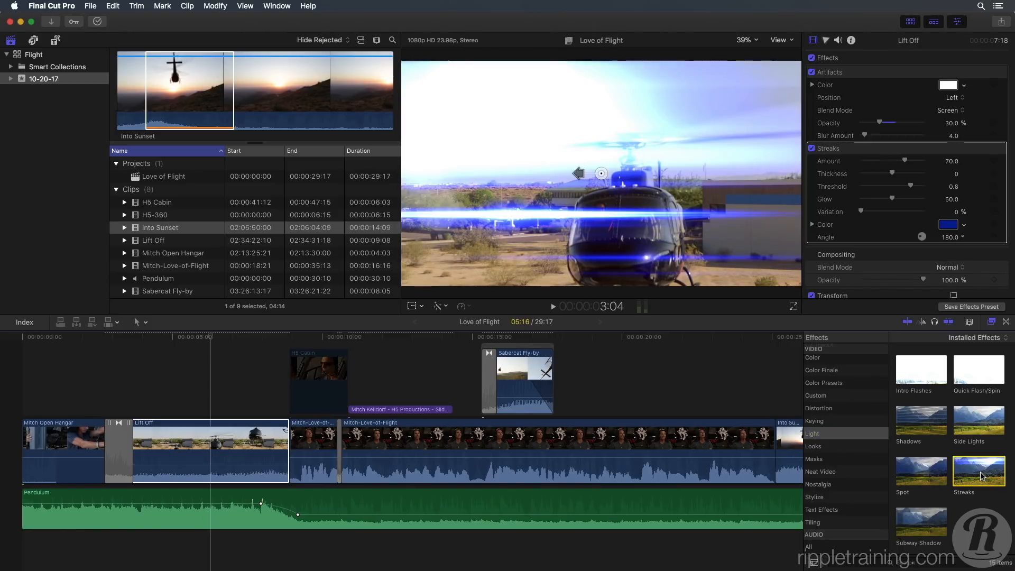
Step: Set Lift Off's streaks to angle 208.7°, Threshold 0.88 and an orange colour
click(210, 452)
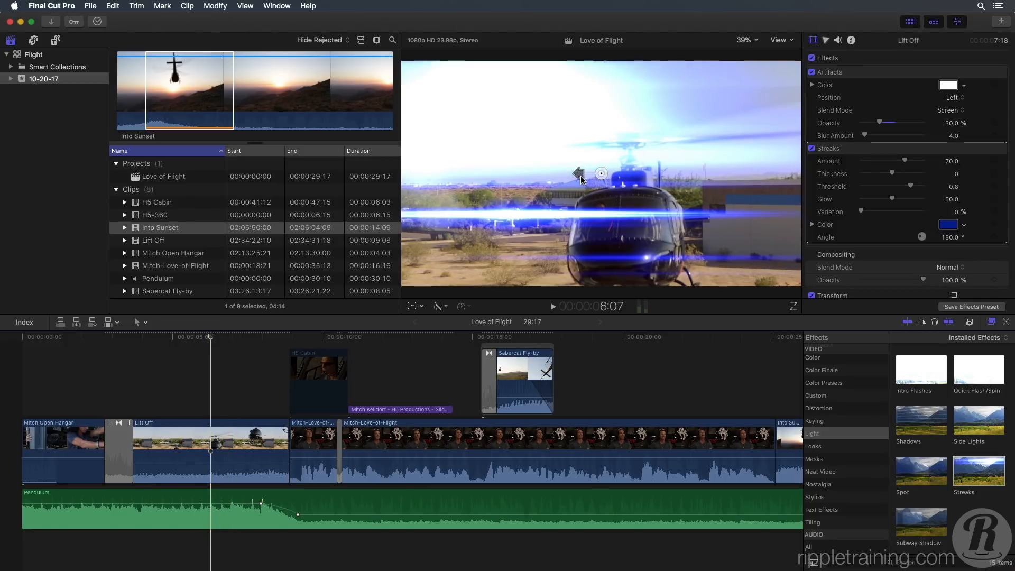
drag(582, 180, 583, 189)
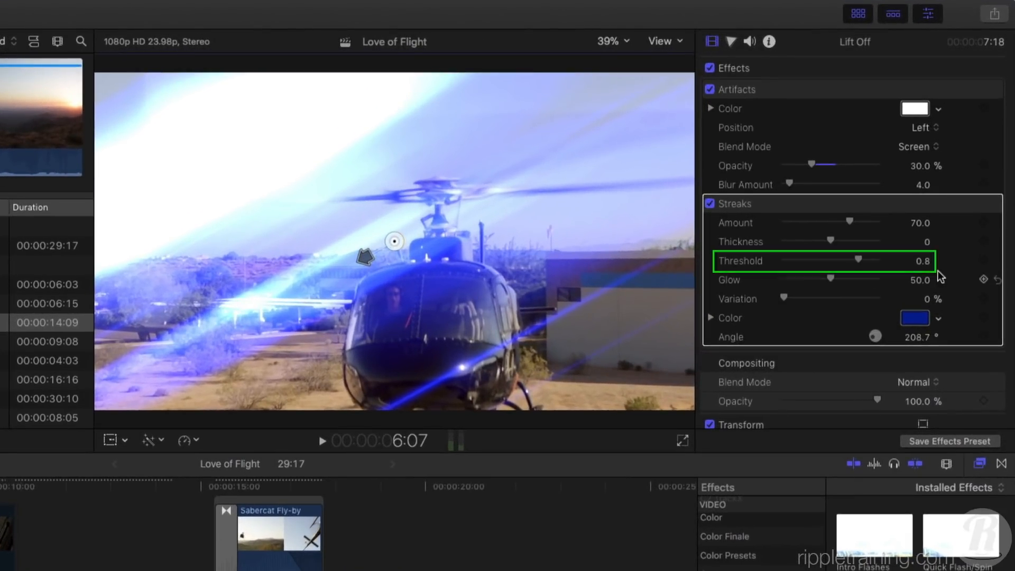
click(925, 264)
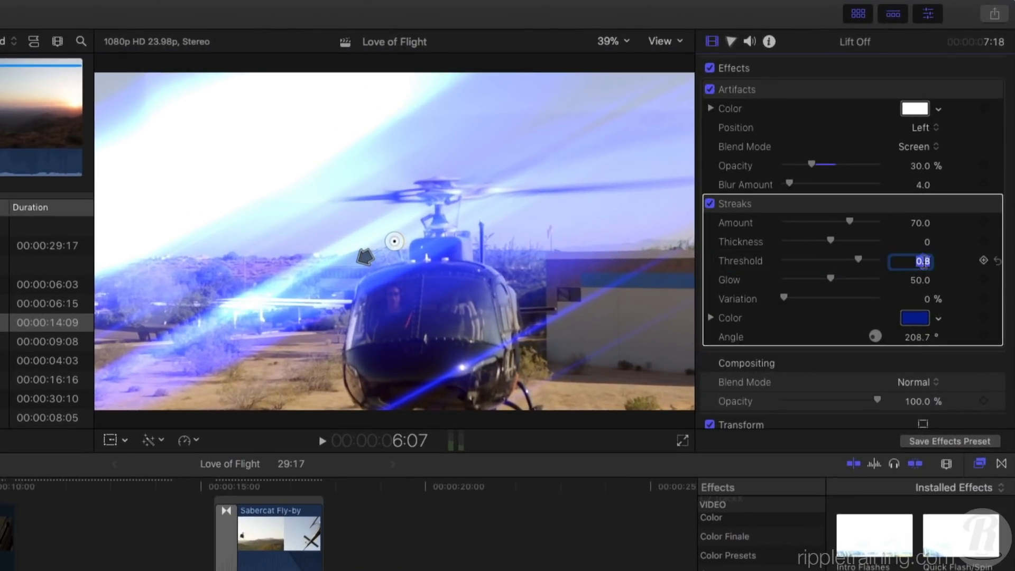
key(BackSpace)
text(8)
key(Return)
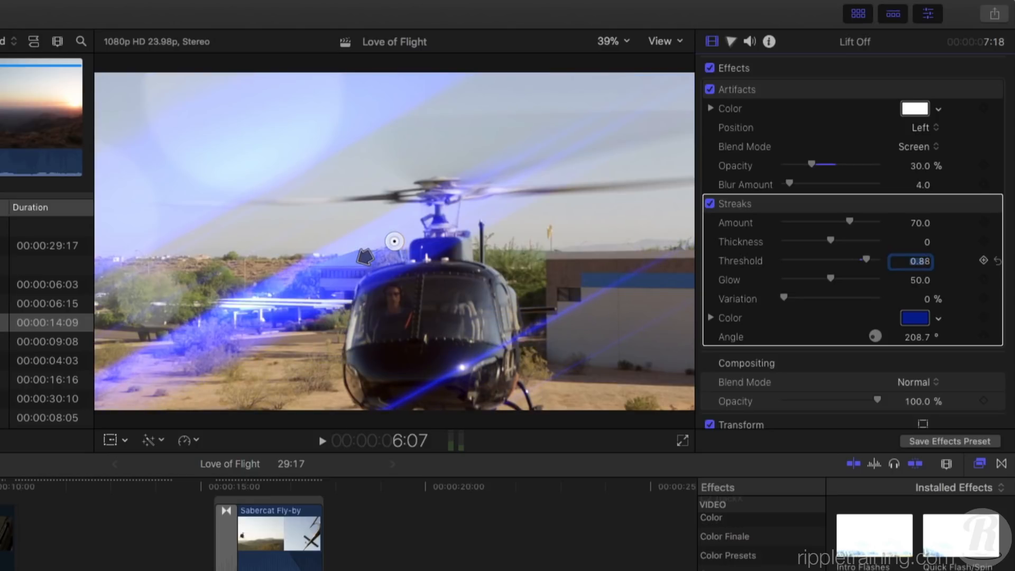
mouse_move(920, 317)
click(939, 320)
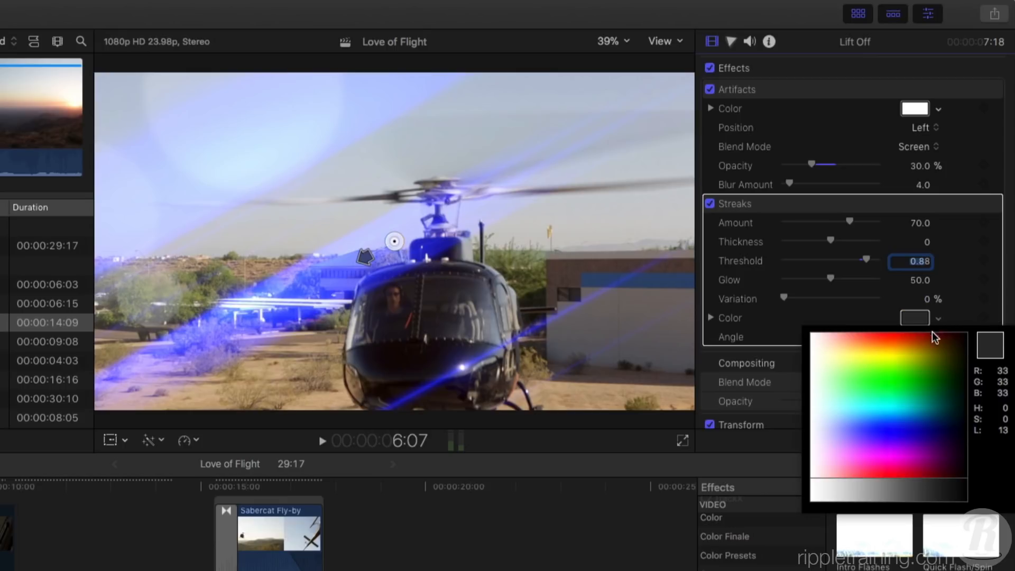
mouse_move(932, 349)
mouse_down()
mouse_move(900, 355)
mouse_move(944, 351)
mouse_up()
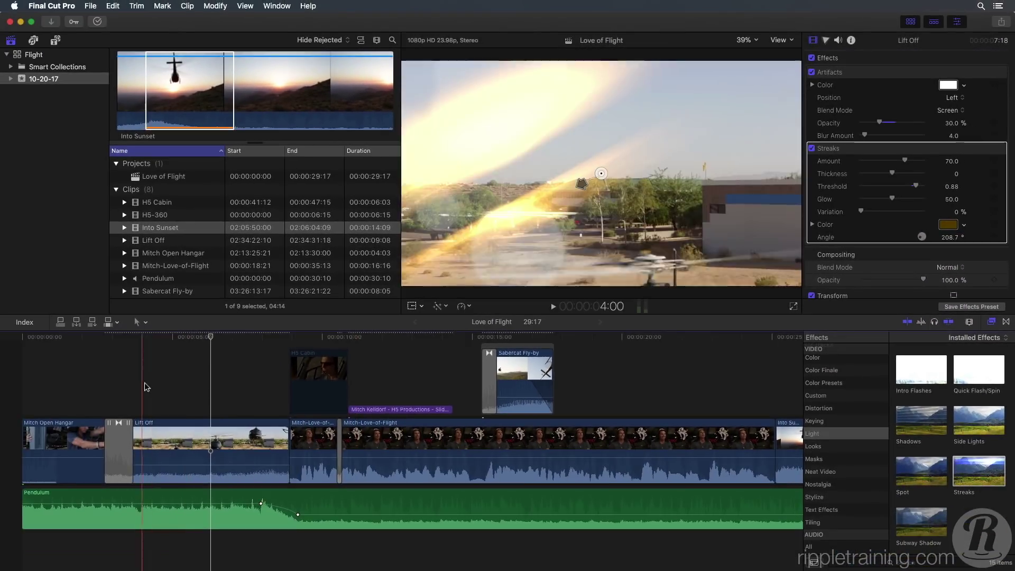
key(space)
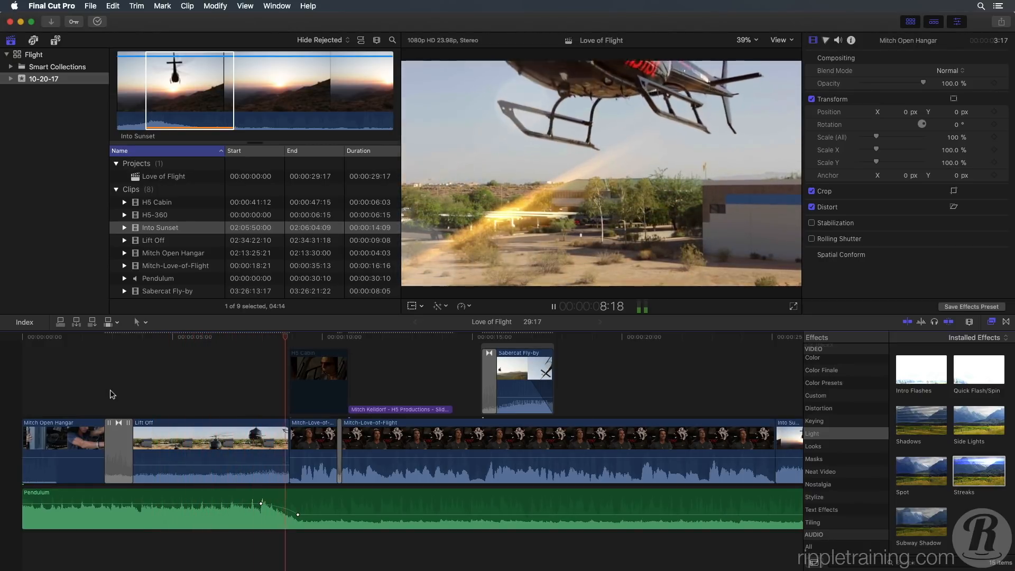
key(space)
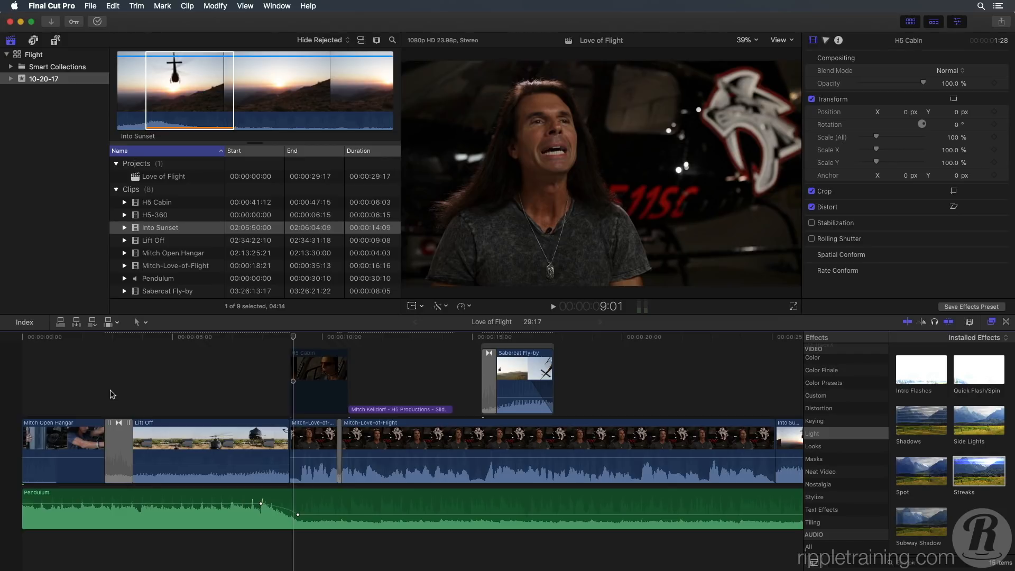